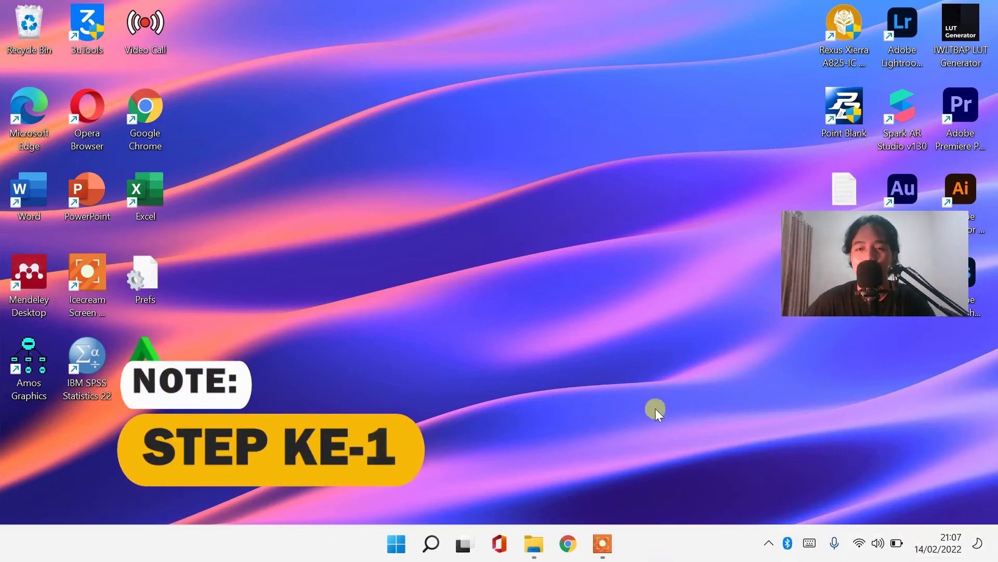
- Open Device Manager, expand the Monitors category and select Generic PnP Monitor
right_click(393, 544)
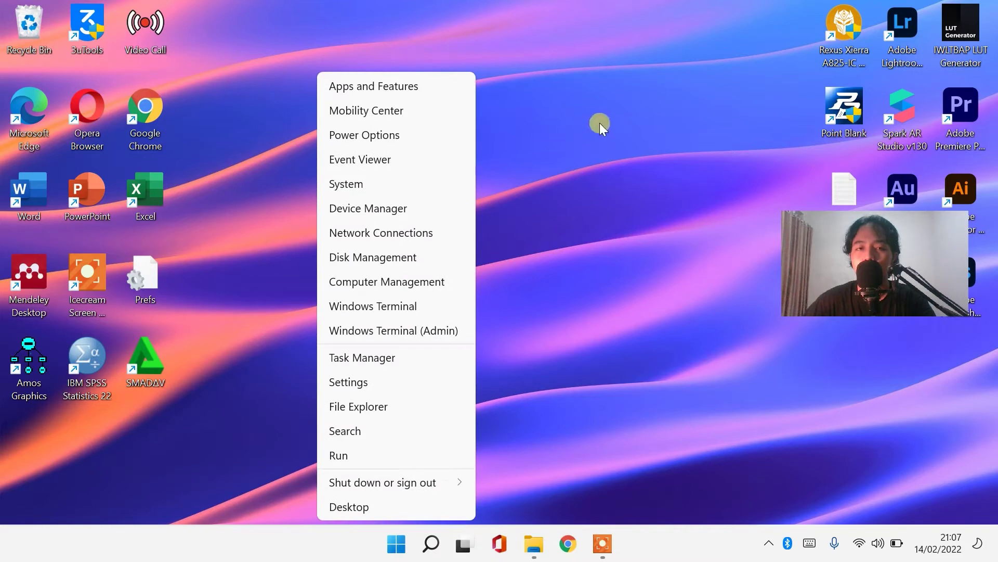
click(401, 207)
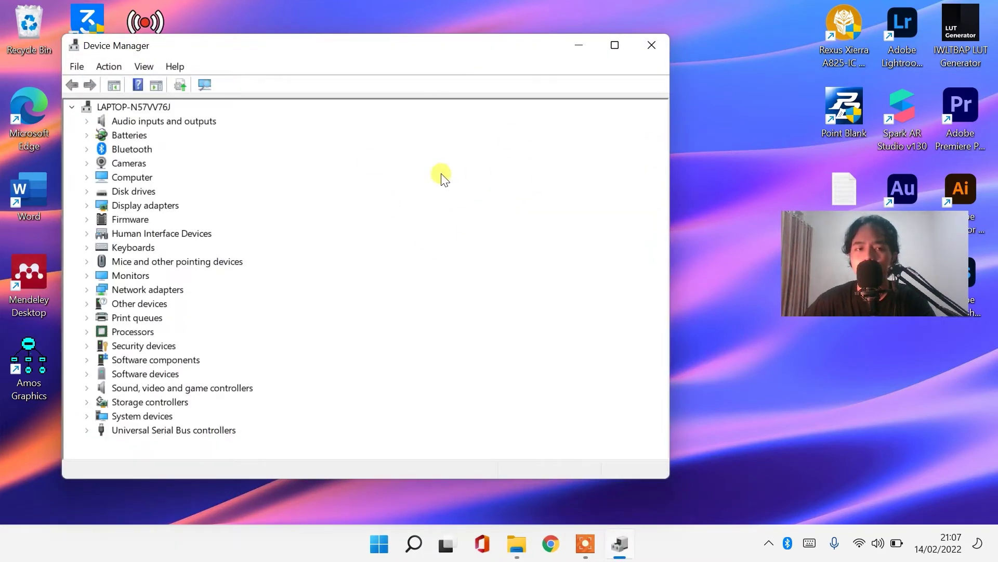
click(87, 276)
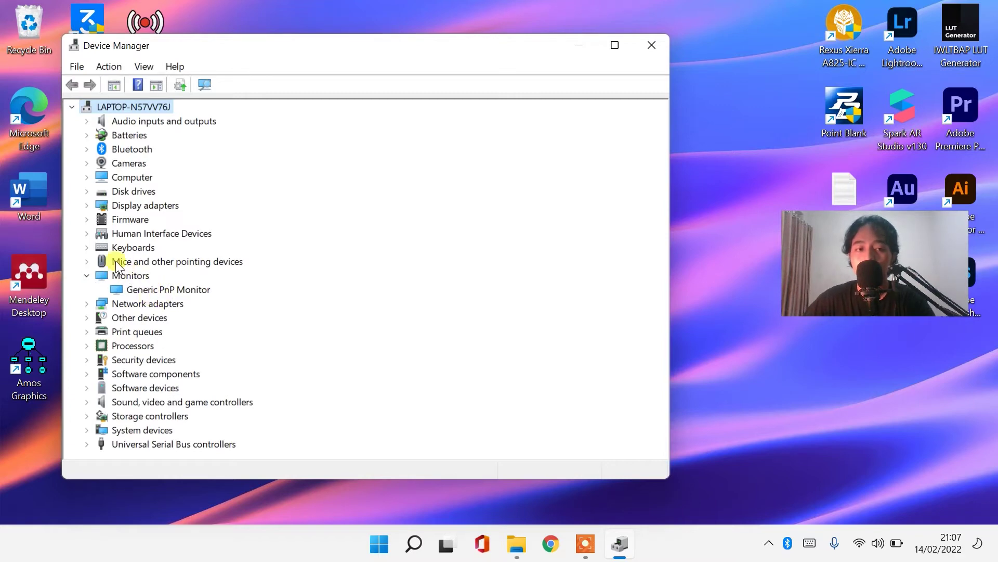
click(188, 287)
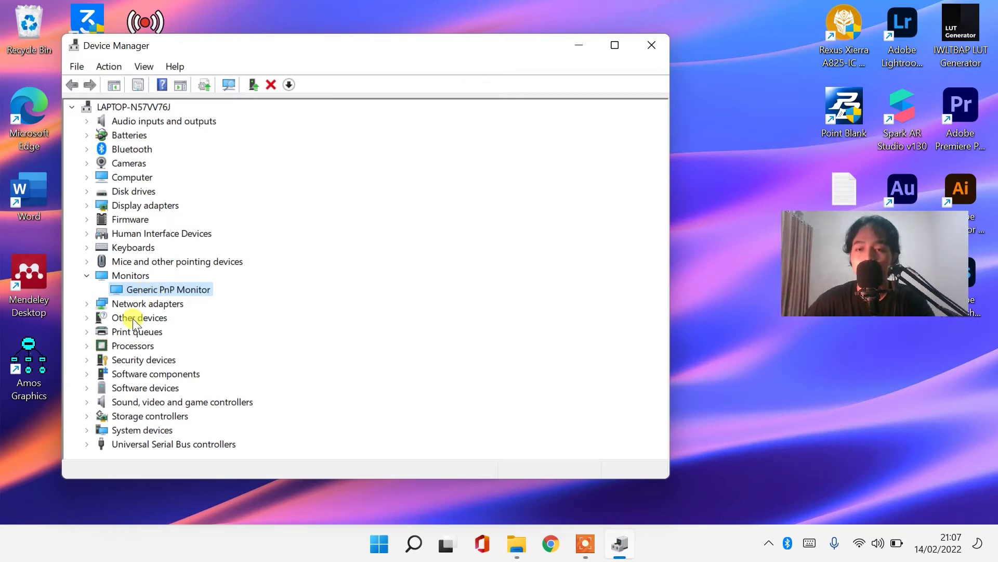
- Start a manual driver update for Generic PnP Monitor and choose the Generic PnP Monitor model from the computer's available drivers
right_click(152, 291)
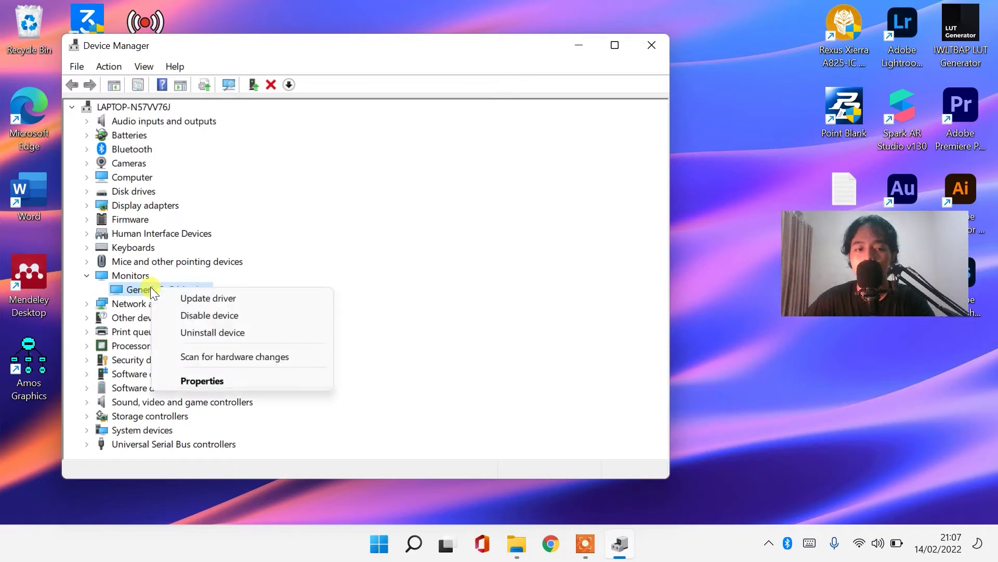
click(156, 296)
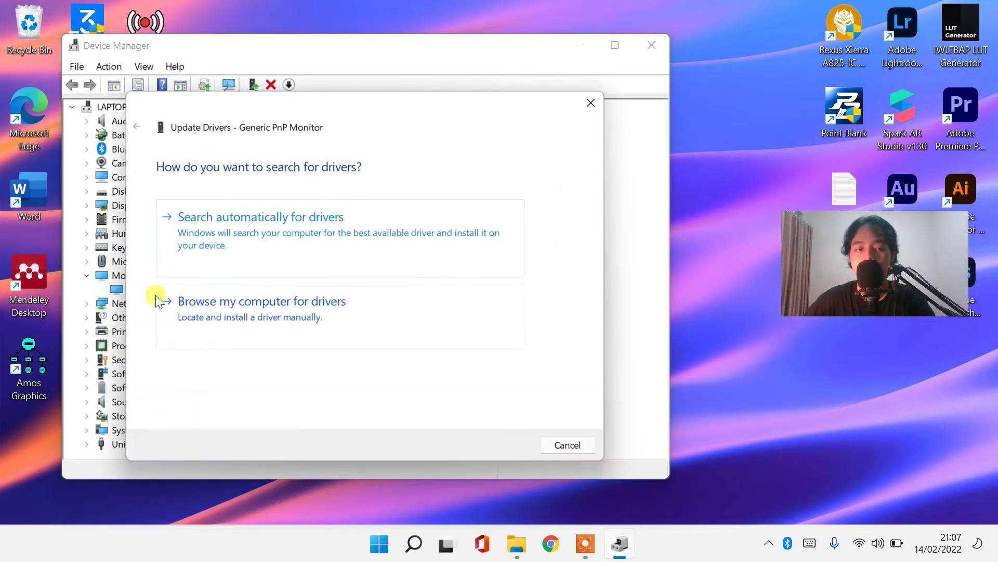
click(229, 313)
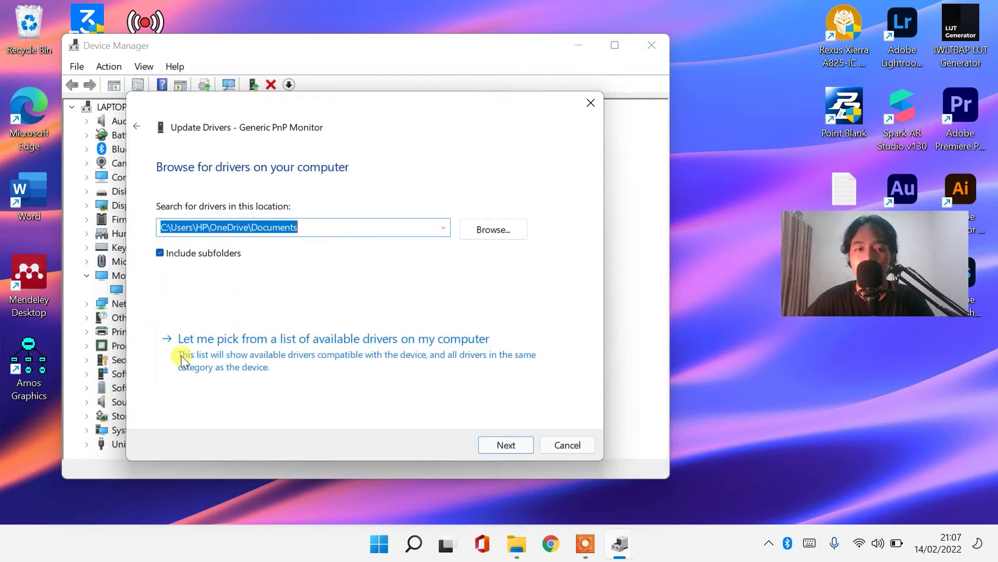
click(221, 352)
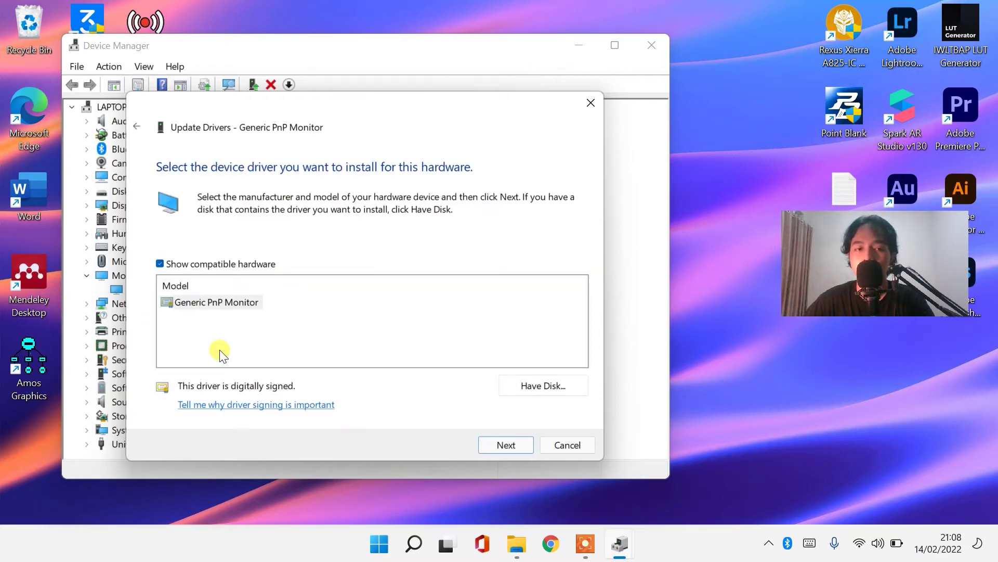
click(226, 300)
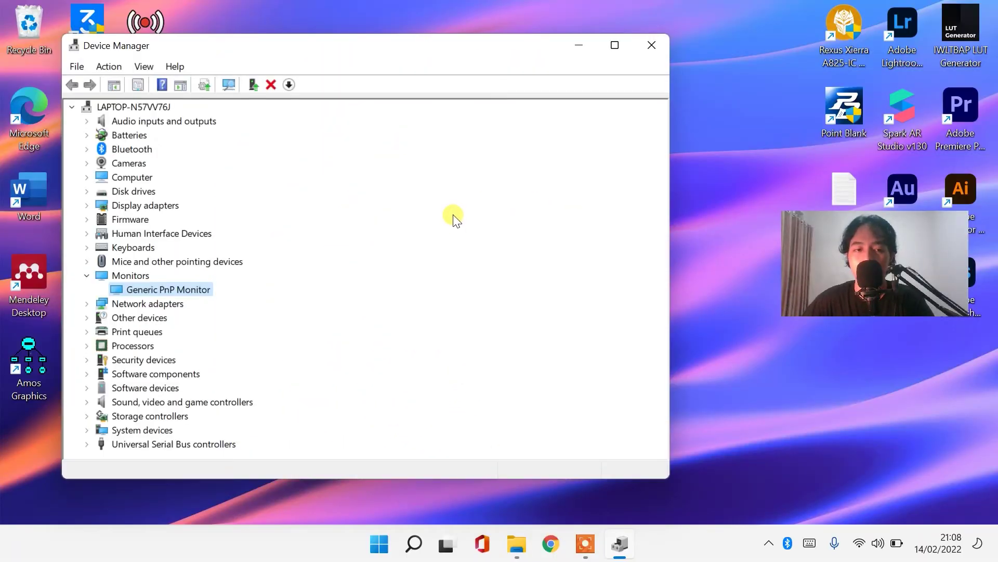
- Check the Wi-Fi connection and run an automatic driver search for Generic PnP Monitor
click(875, 543)
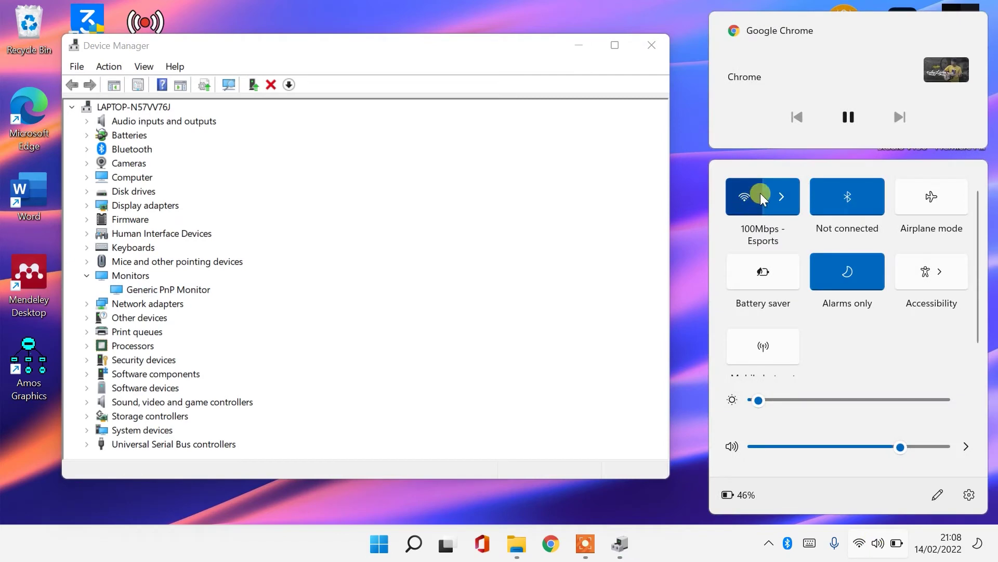
click(540, 255)
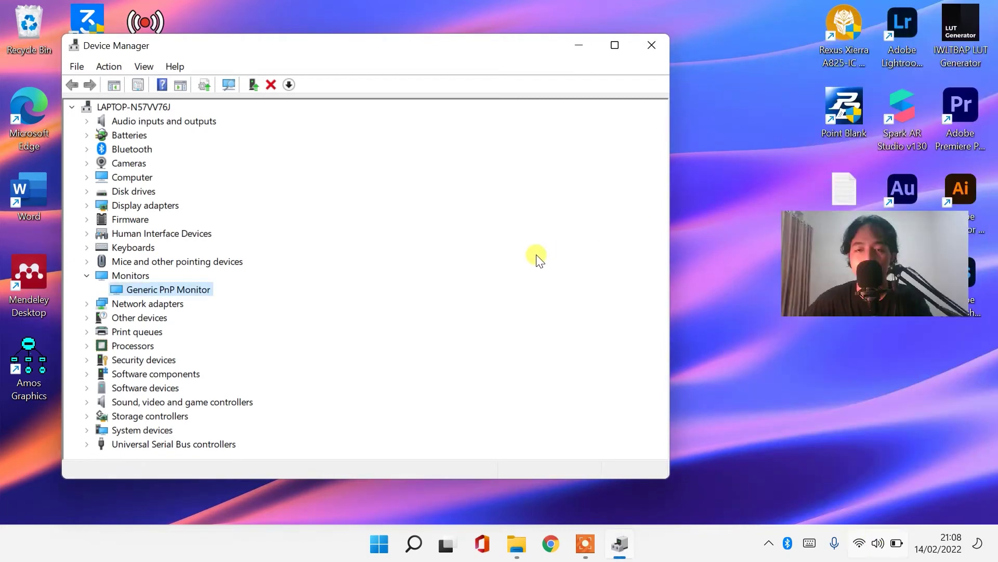
right_click(180, 289)
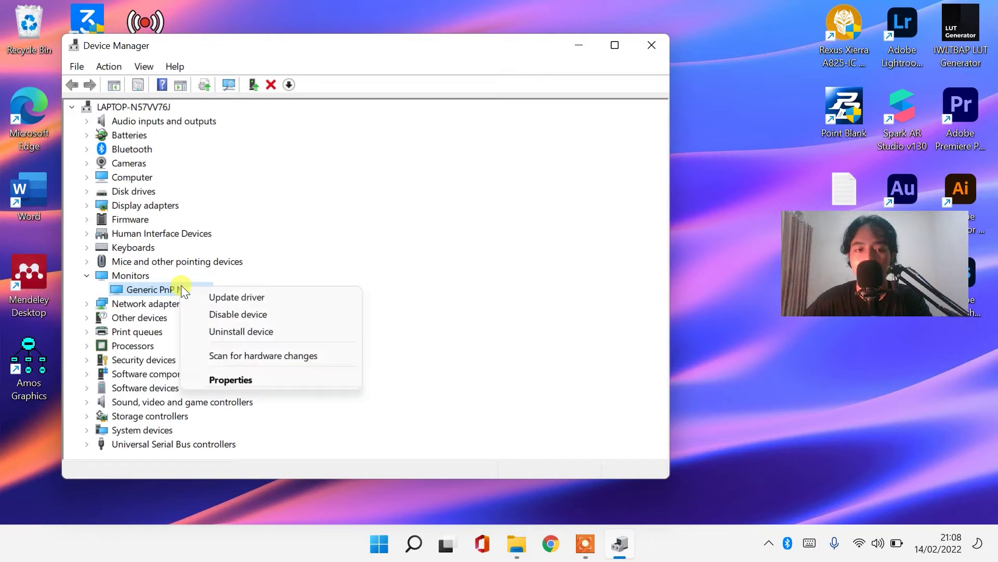
click(224, 297)
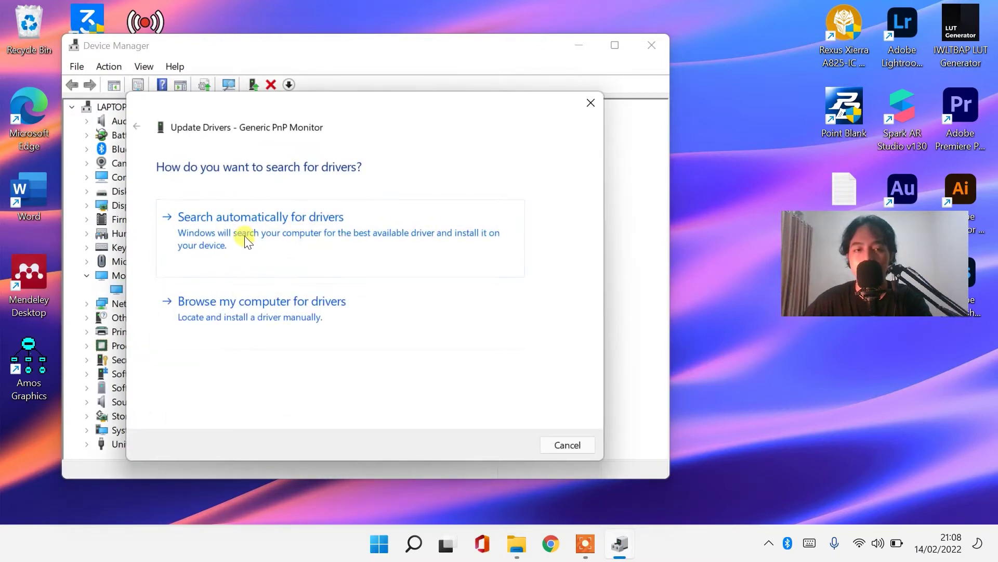
click(248, 241)
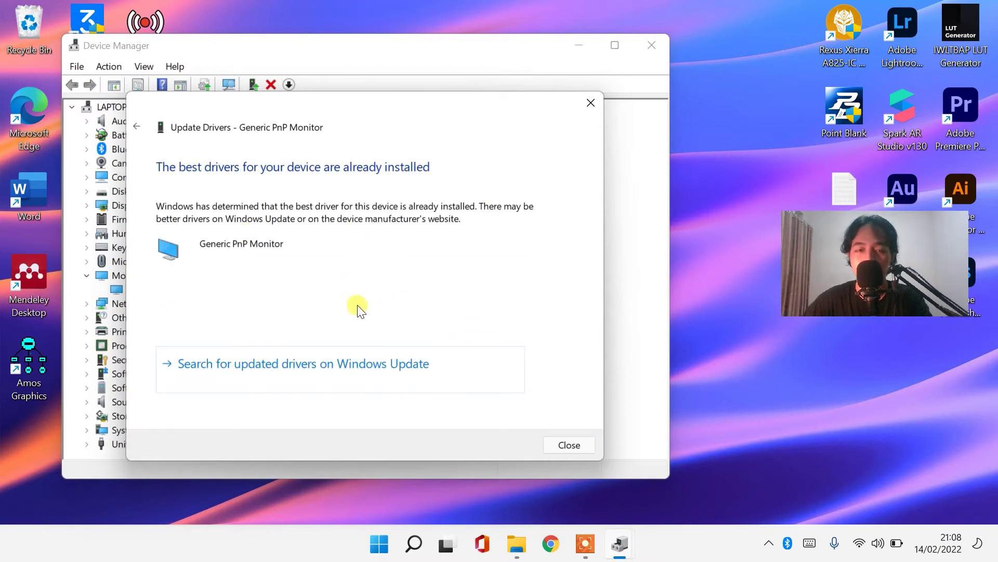
click(566, 442)
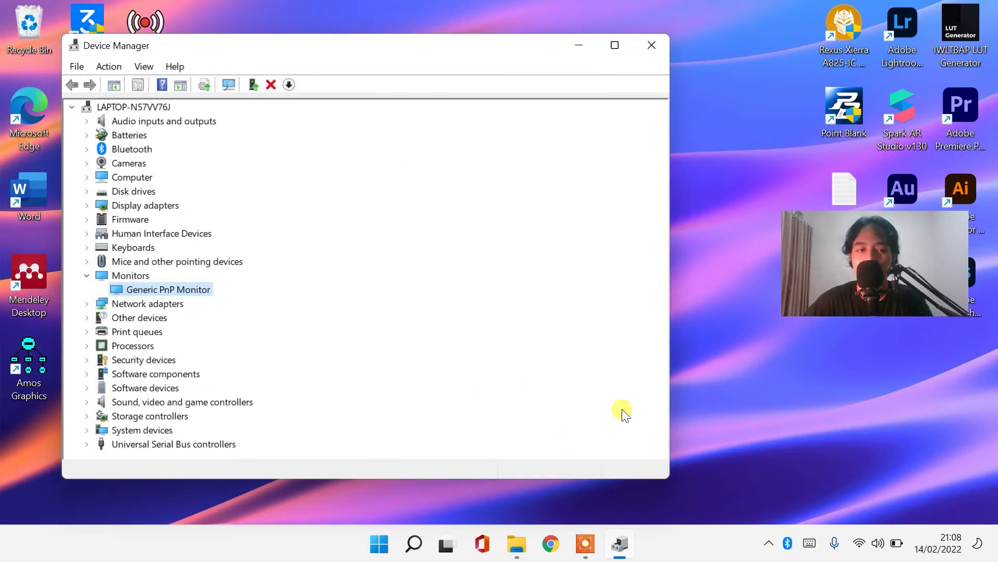
- Expand Display adapters and choose the first Intel(R) UHD Graphics model from the computer's available drivers for the Intel adapter
click(87, 206)
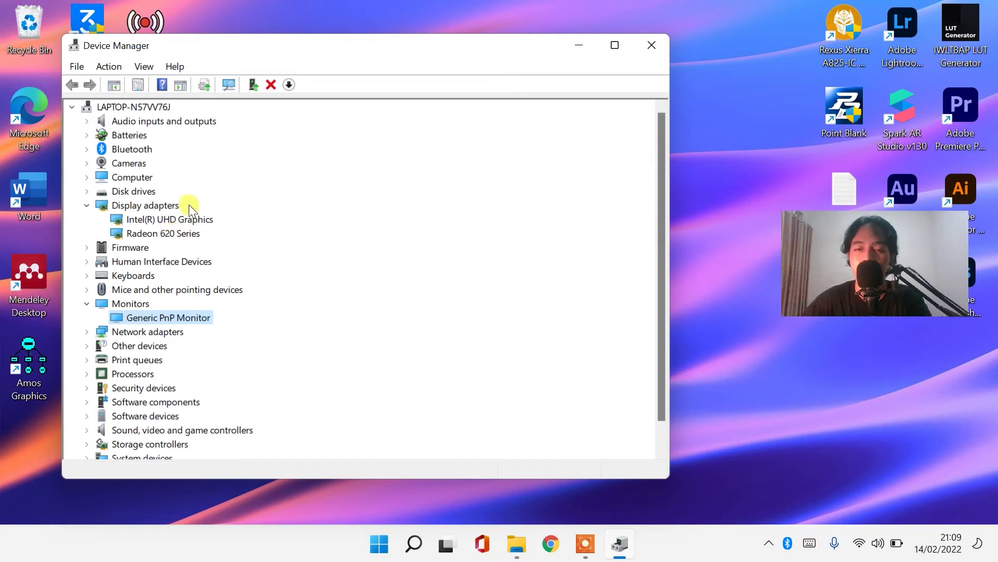
click(189, 220)
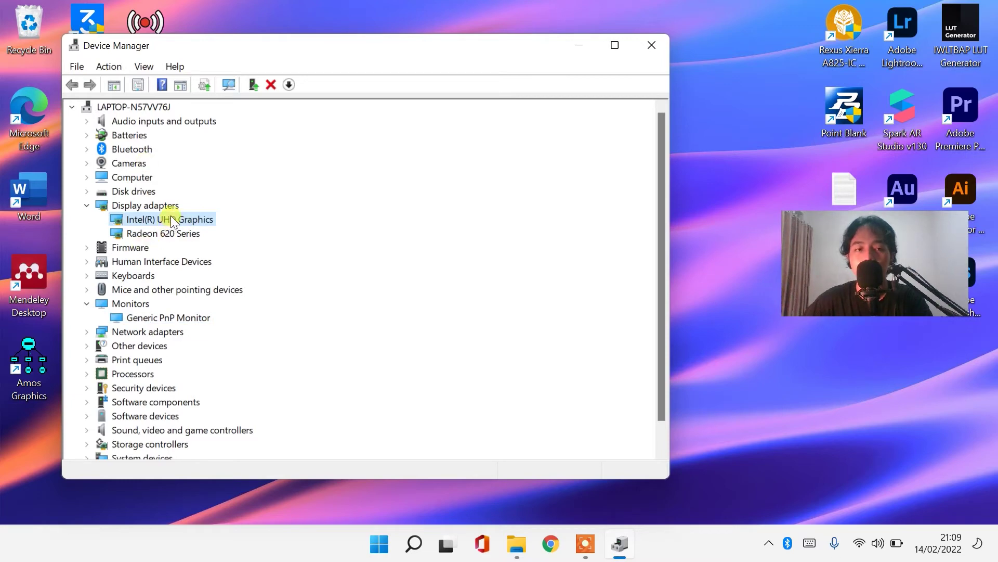
right_click(172, 216)
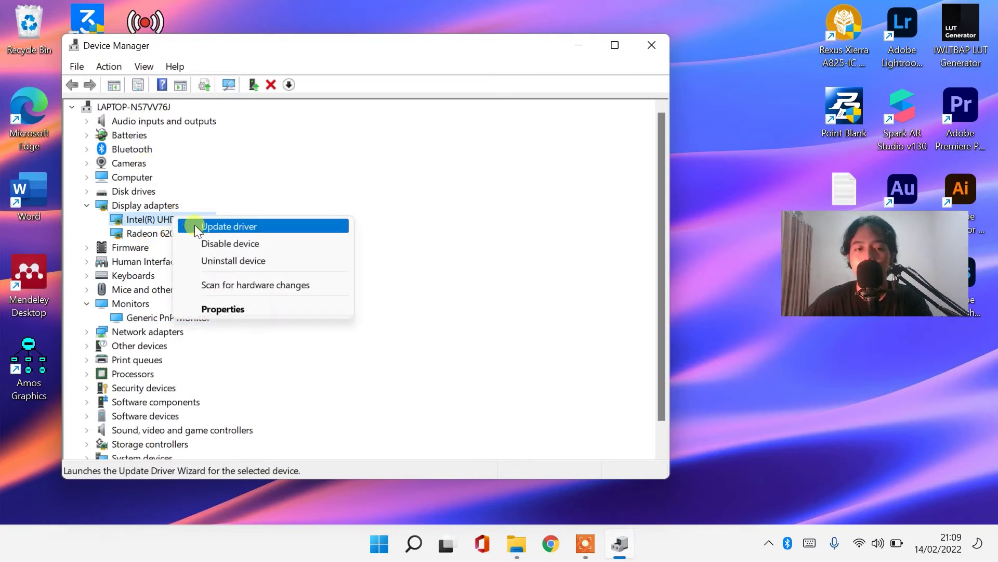
click(194, 225)
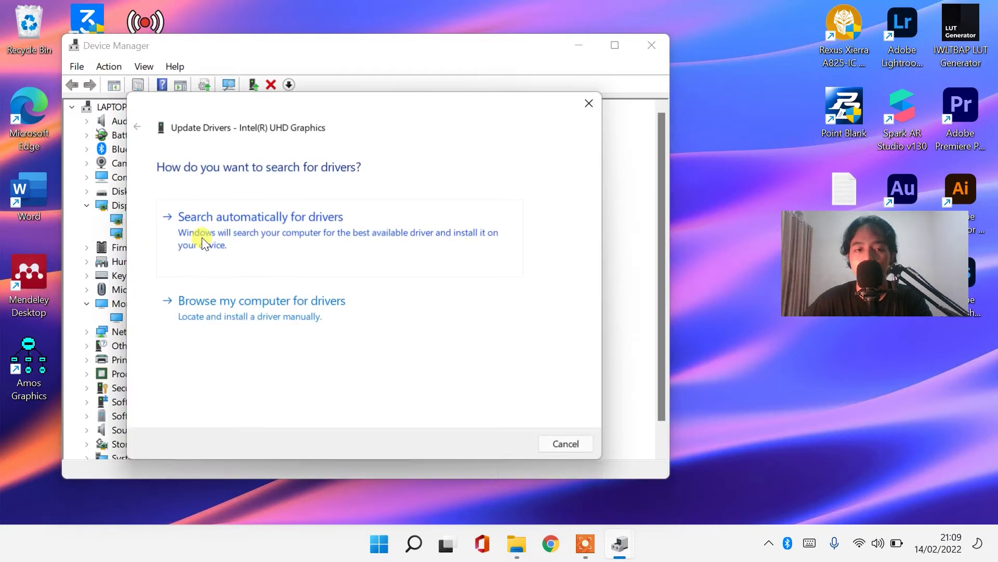
click(217, 302)
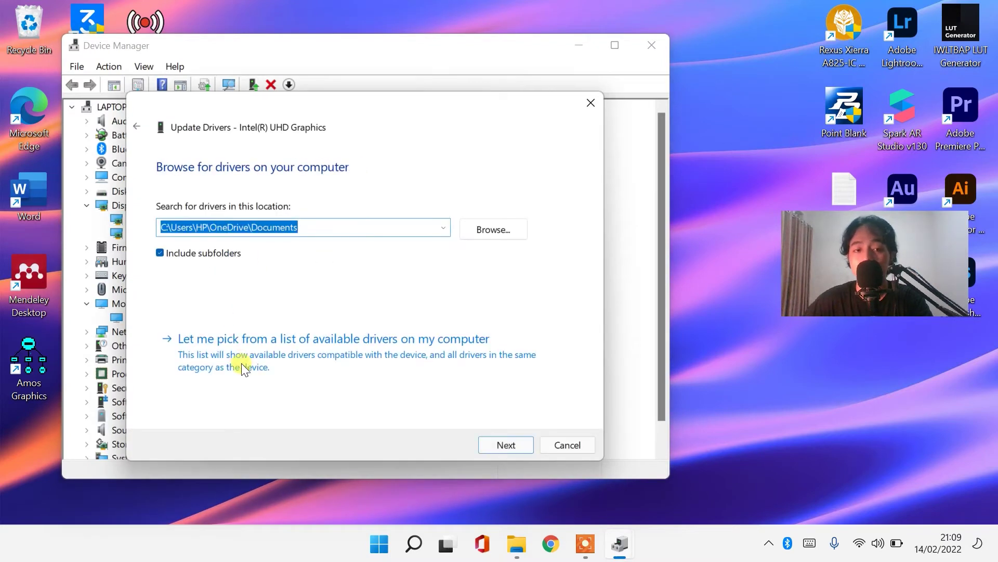
click(245, 354)
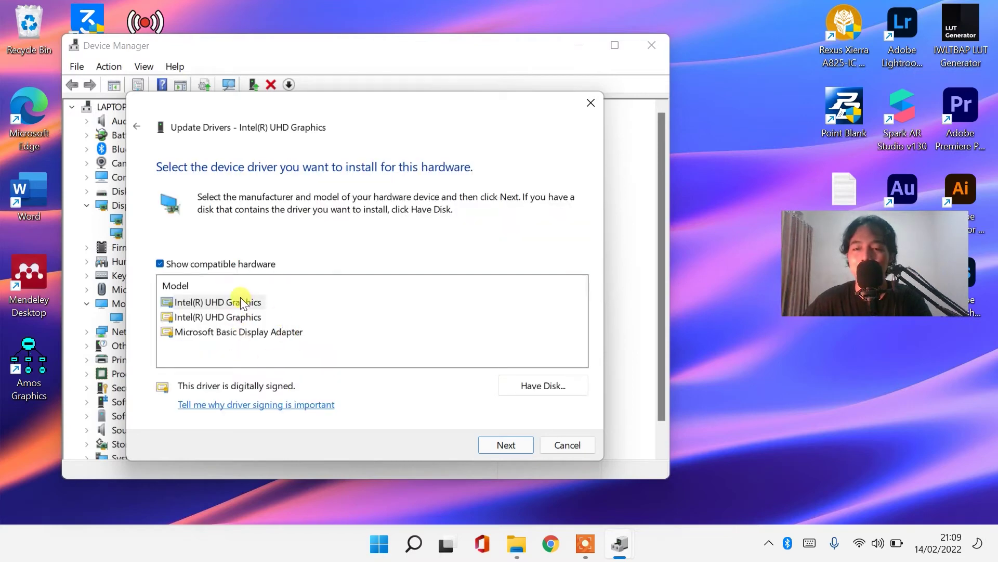
click(240, 302)
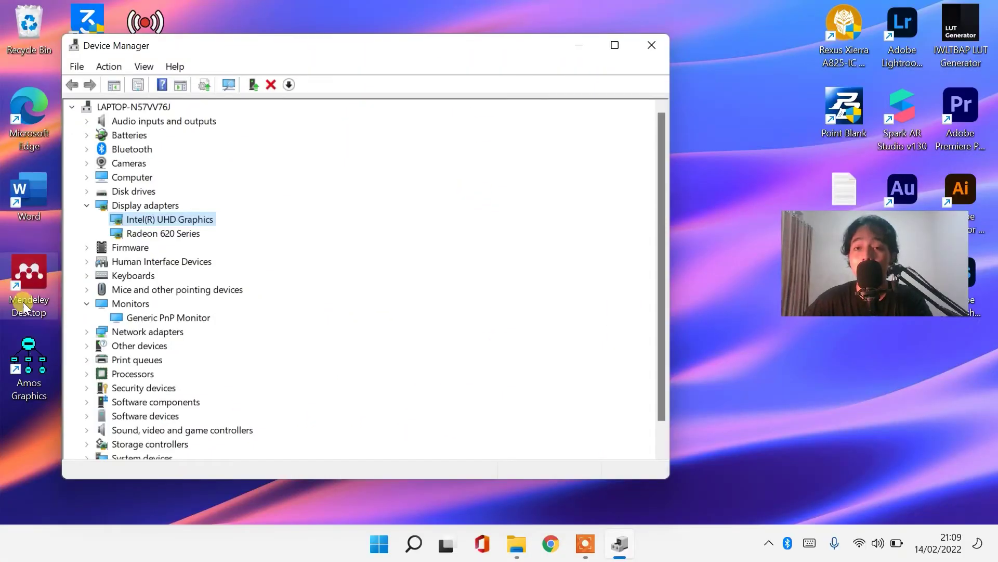
- Repeat the manual driver update for Intel(R) UHD Graphics, picking the first model in the list of available drivers
right_click(186, 218)
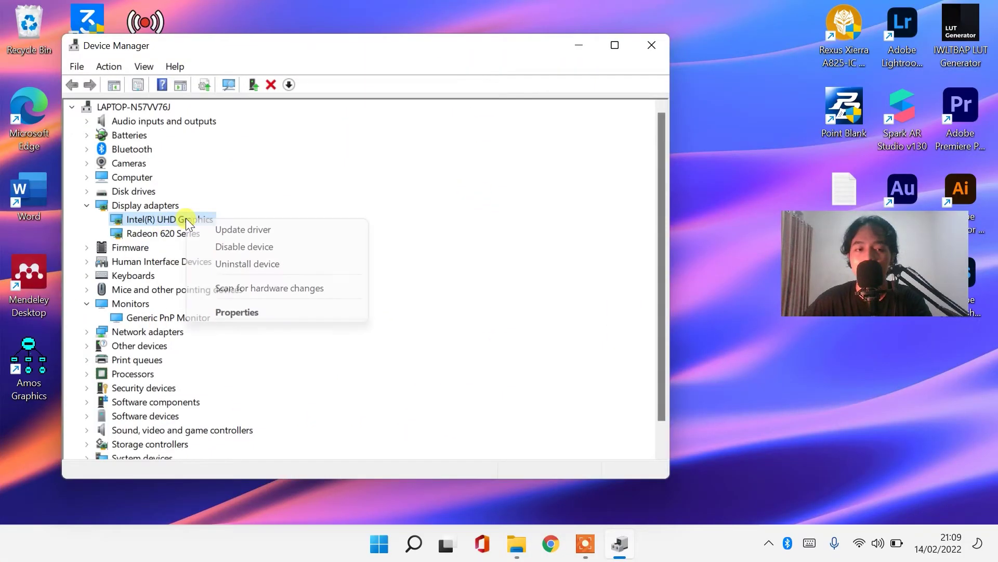
click(230, 229)
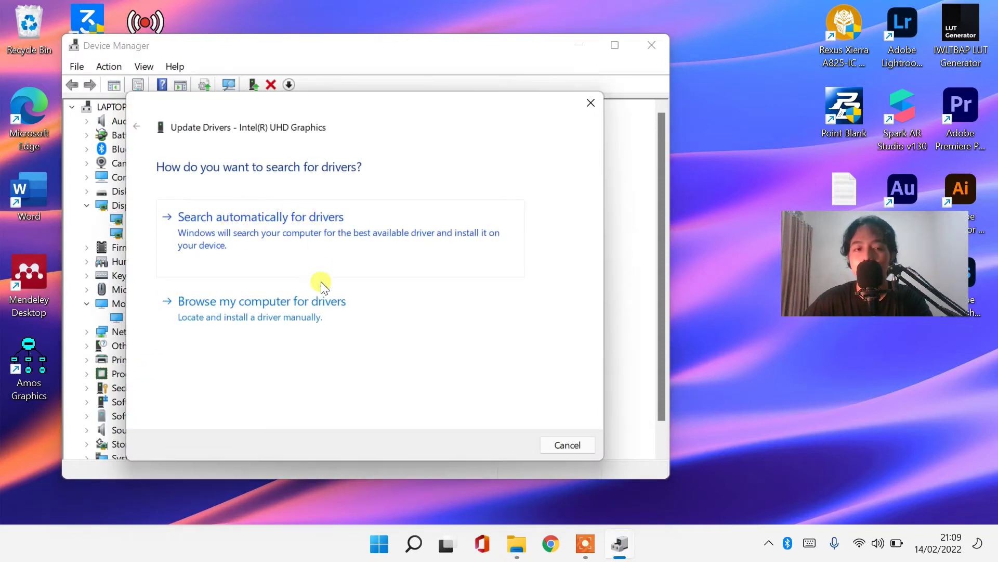
click(315, 299)
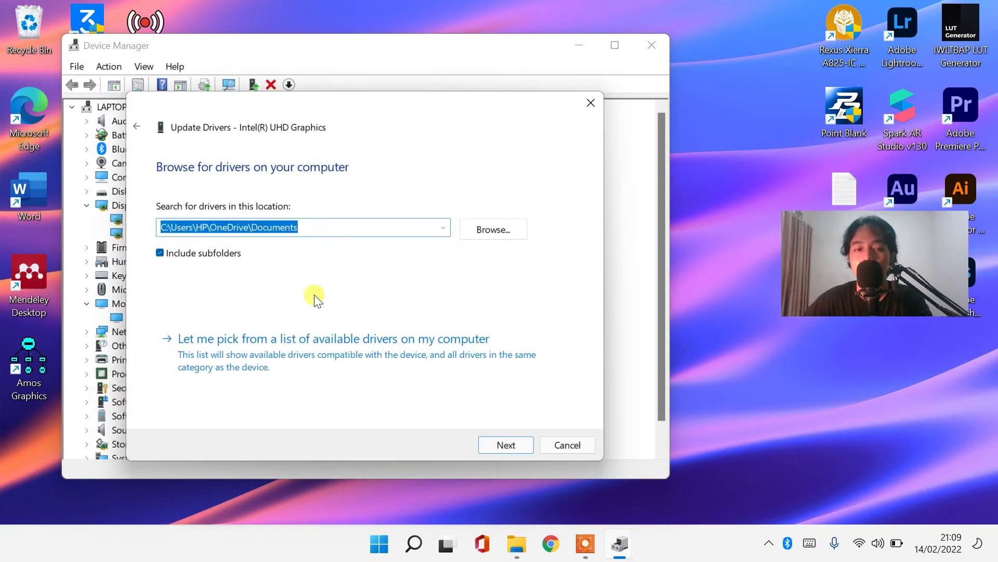
click(282, 342)
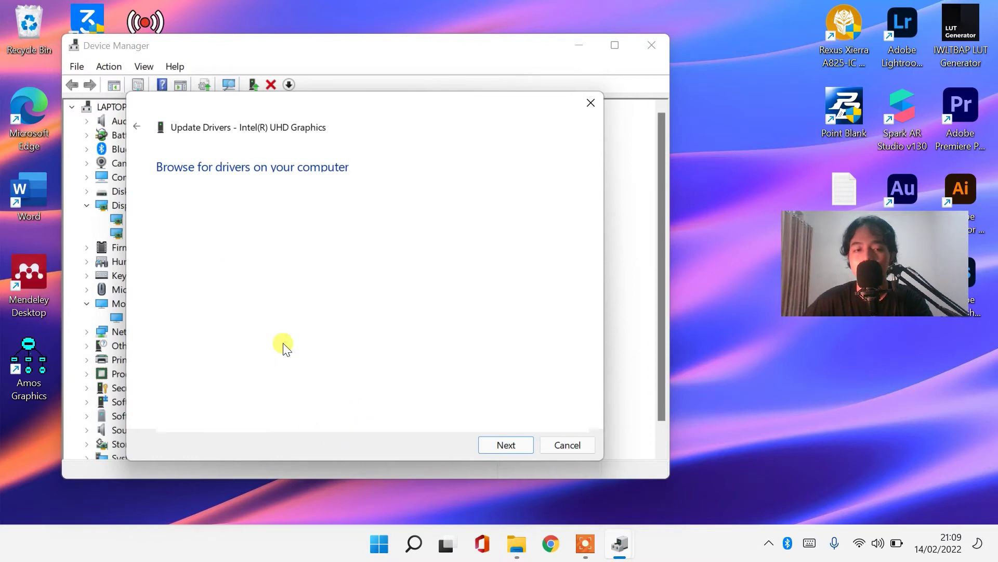
click(231, 301)
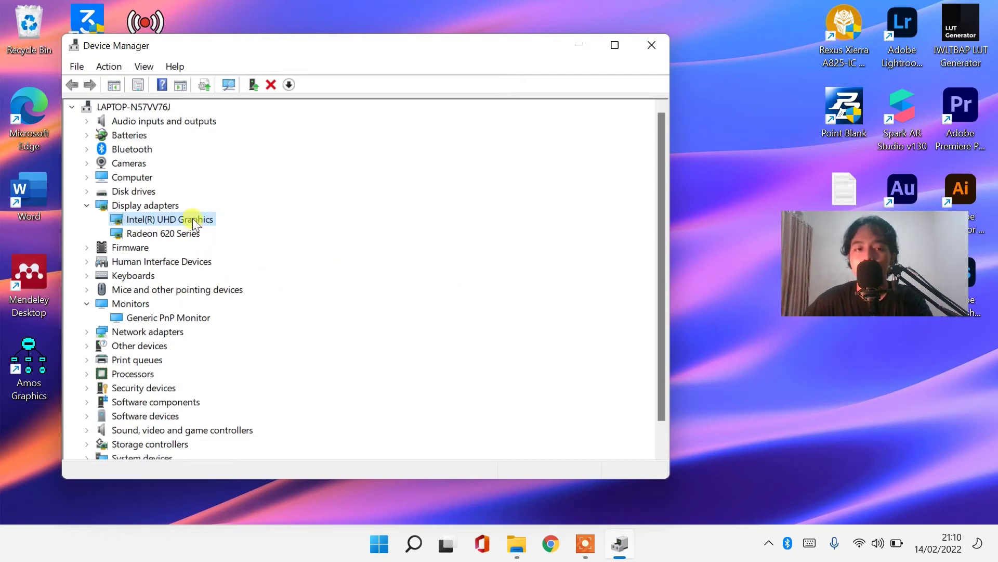
- Check the Wi-Fi connection and run an automatic driver search for the Intel(R) UHD Graphics adapter
click(863, 541)
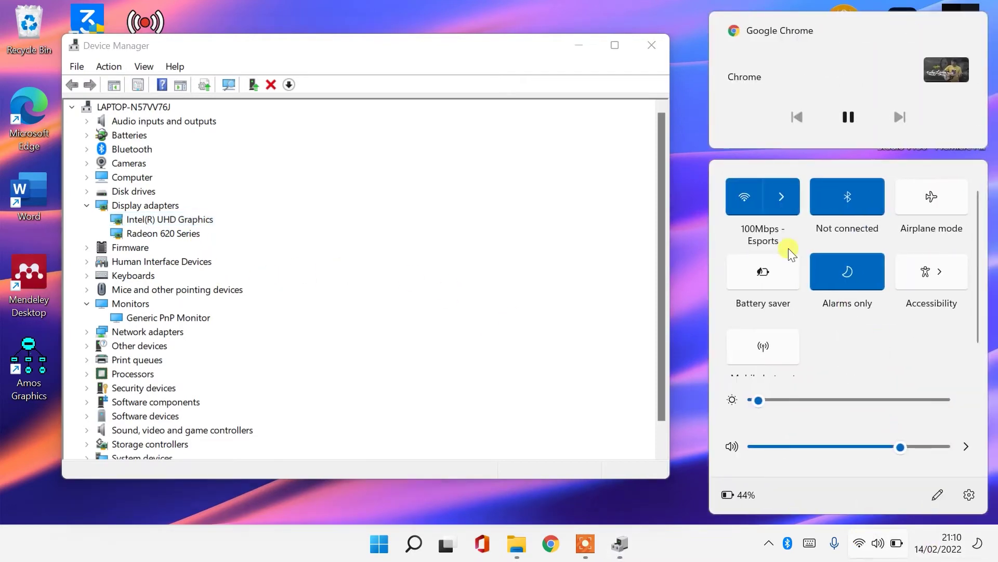
click(468, 301)
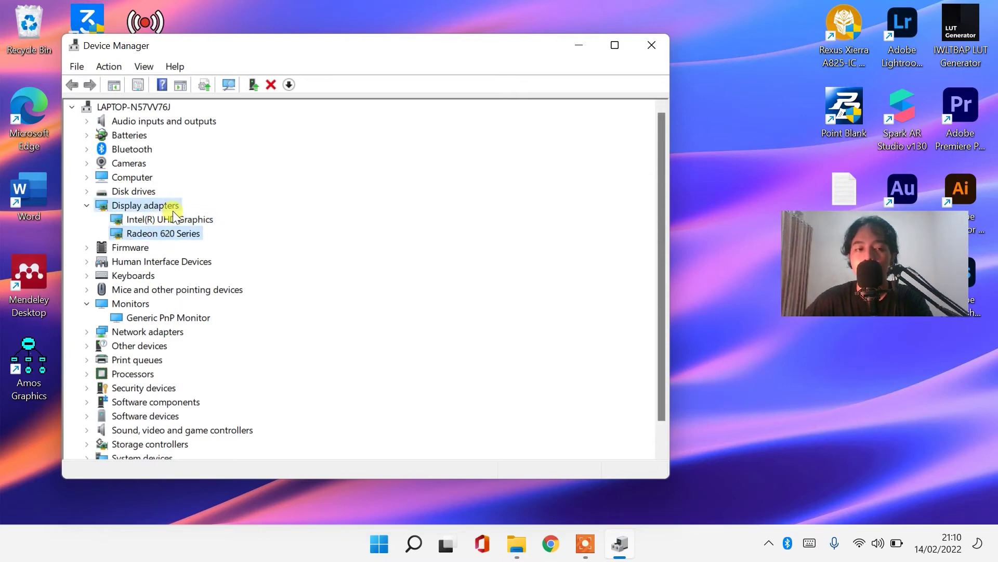
right_click(177, 219)
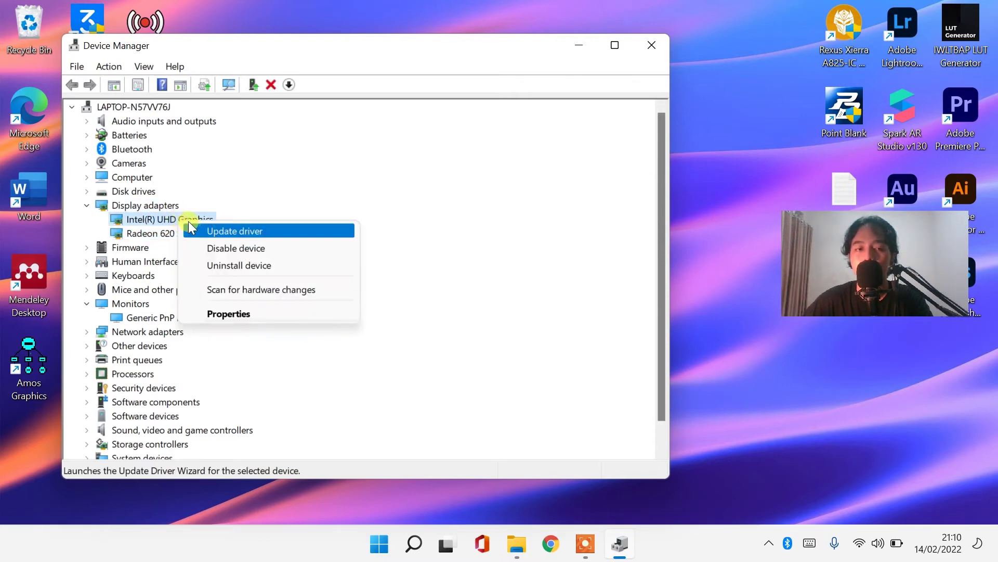
click(205, 224)
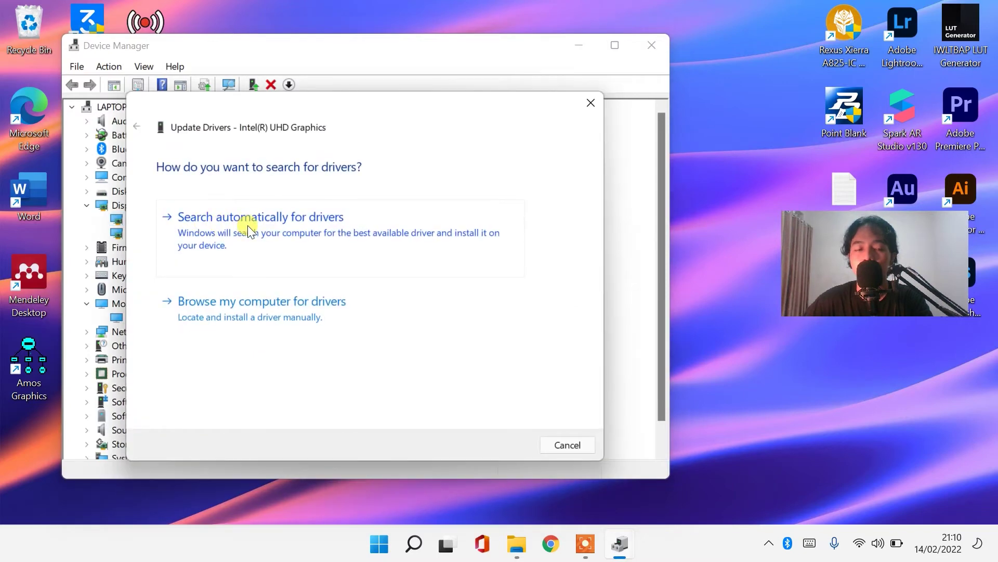
click(359, 253)
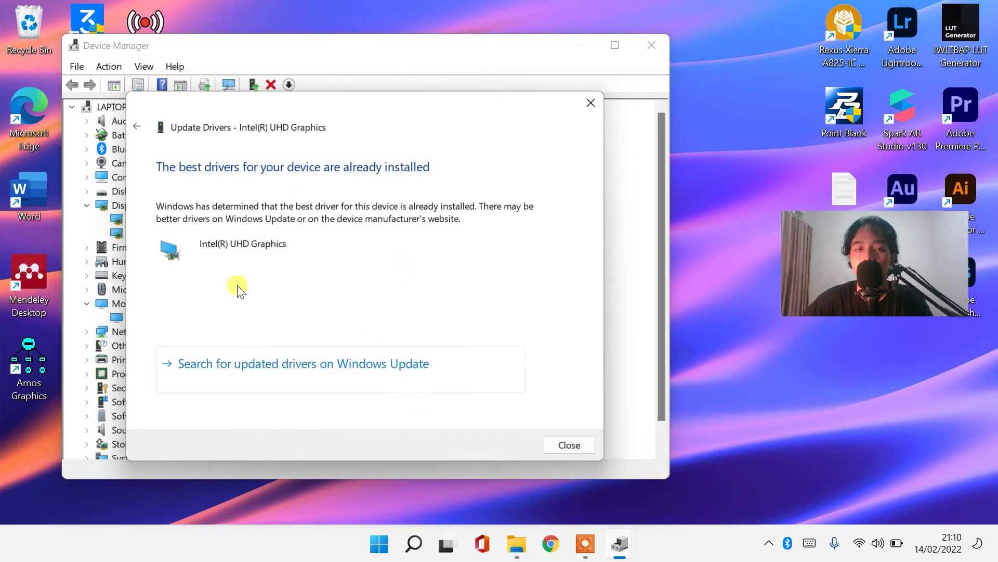
click(565, 442)
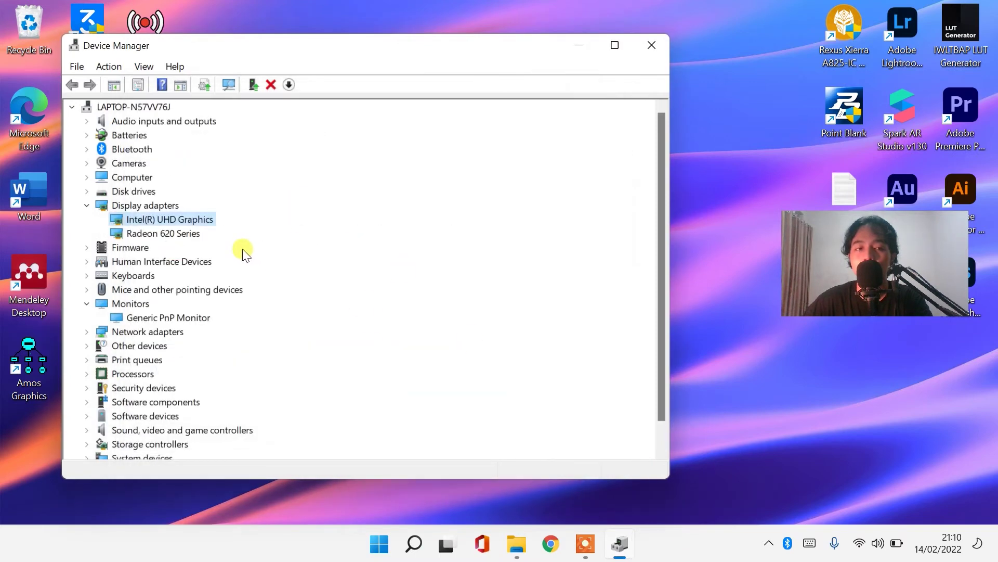
- Run an automatic driver search for the Radeon 620 Series display adapter and close the update wizard
right_click(170, 232)
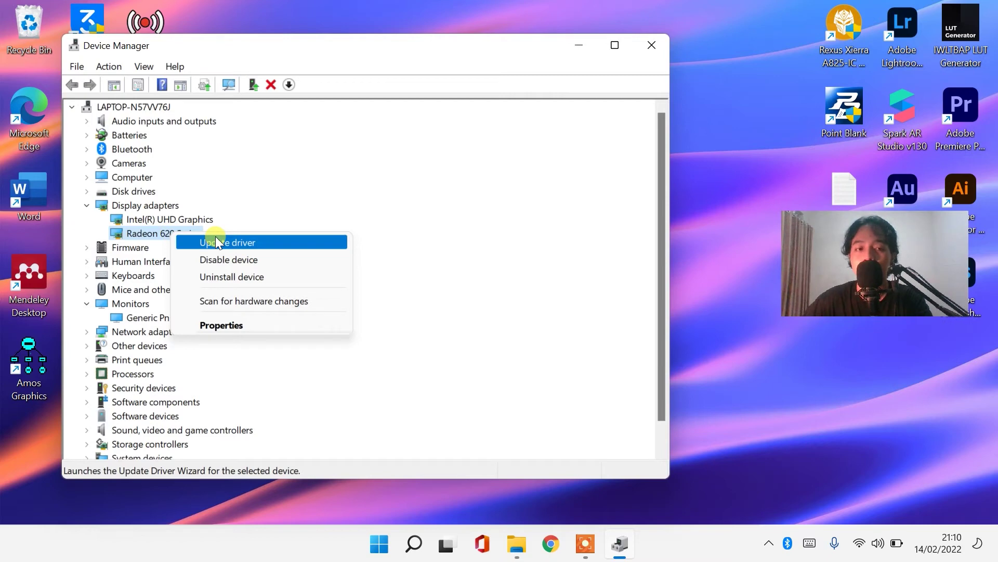
click(235, 244)
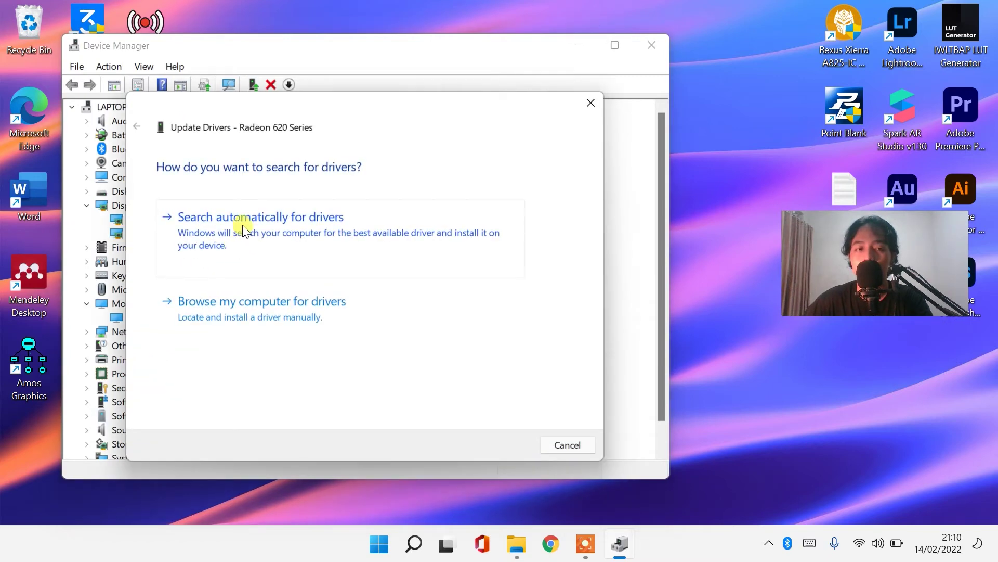
click(243, 228)
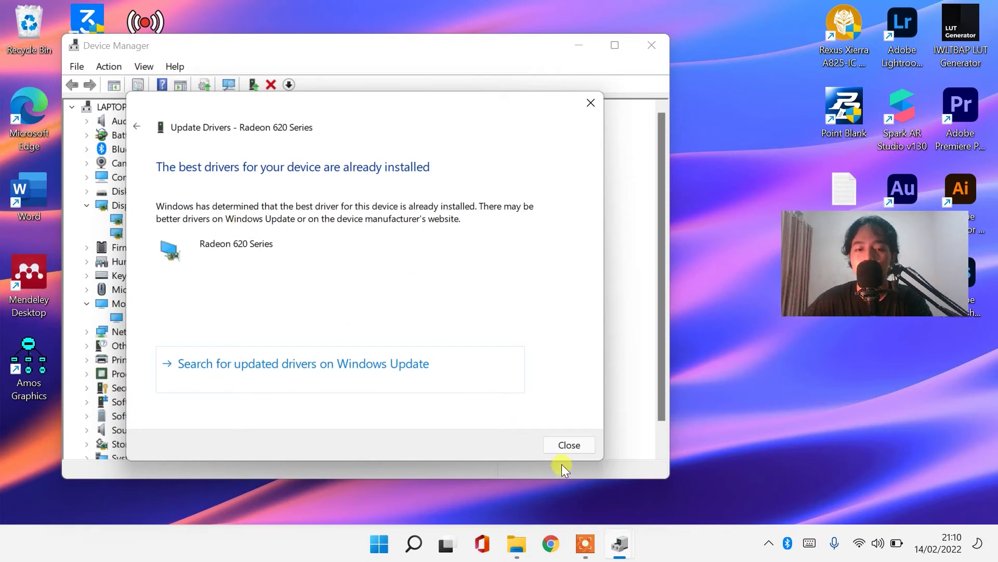
click(570, 448)
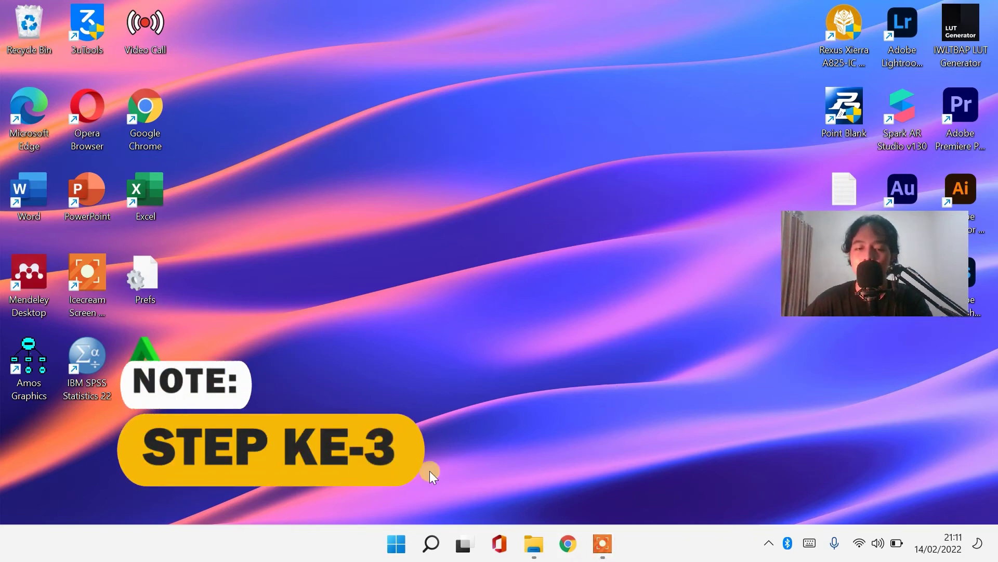
- Search Windows for "wind" and open the Windows Update settings
click(431, 547)
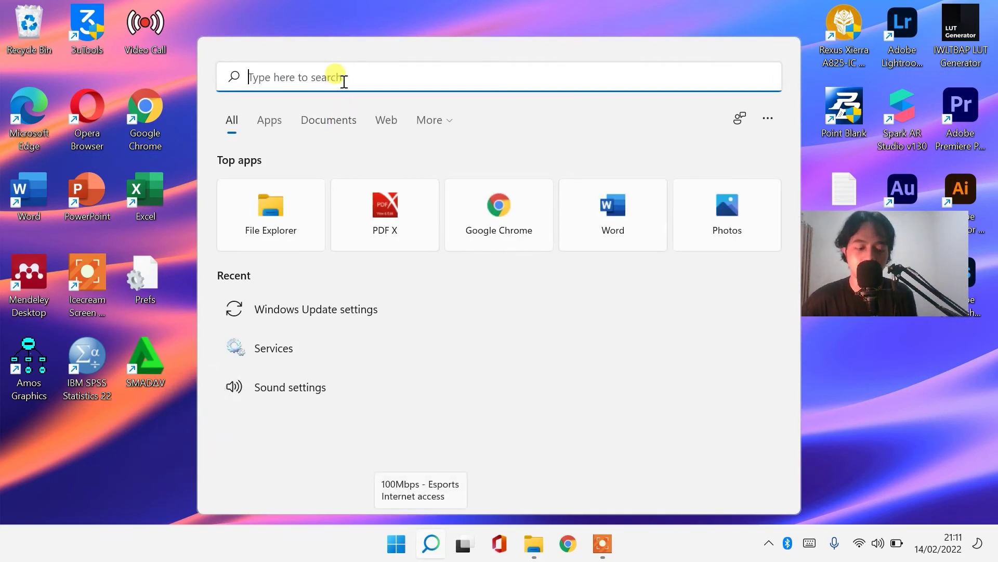
text(win)
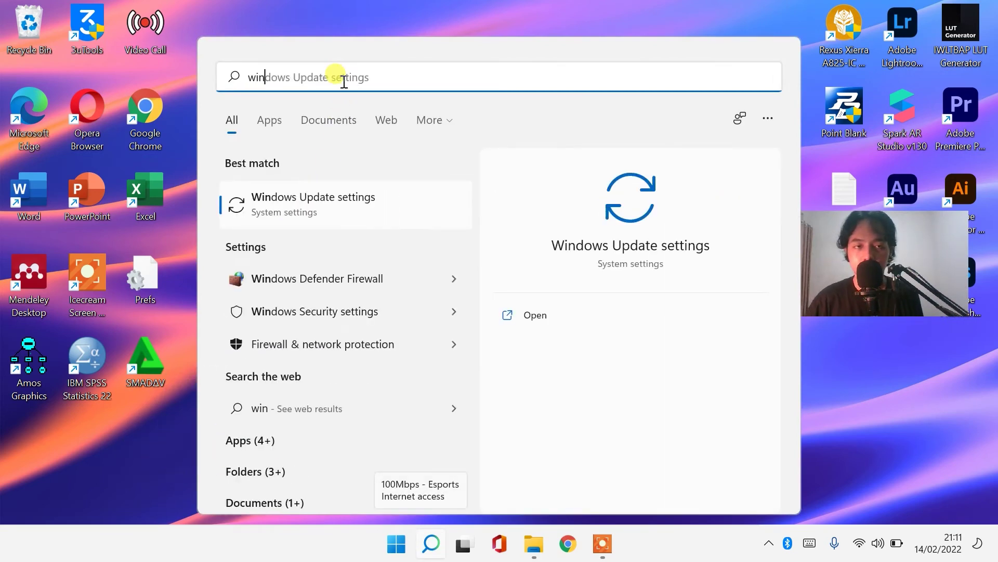
text(d)
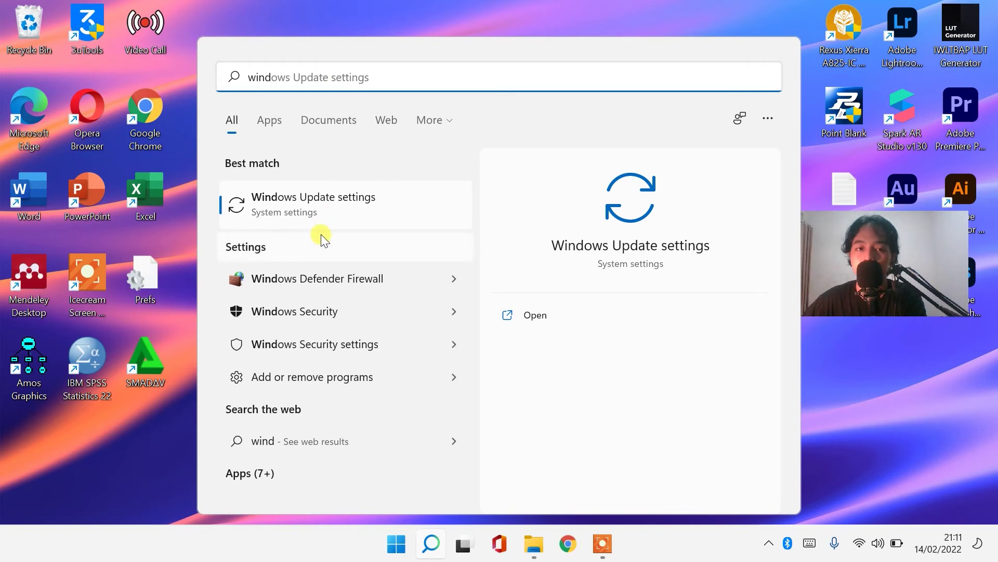
click(353, 208)
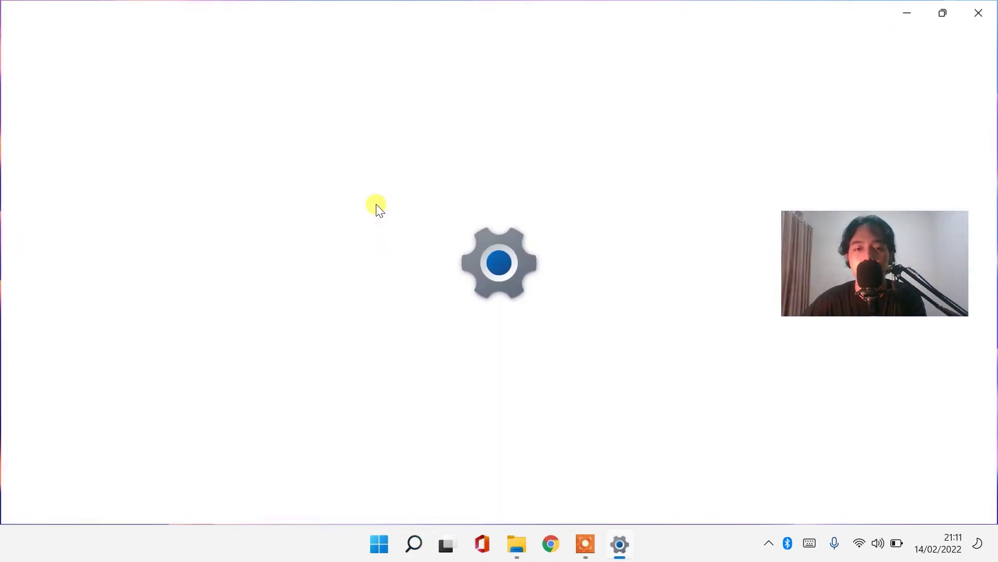